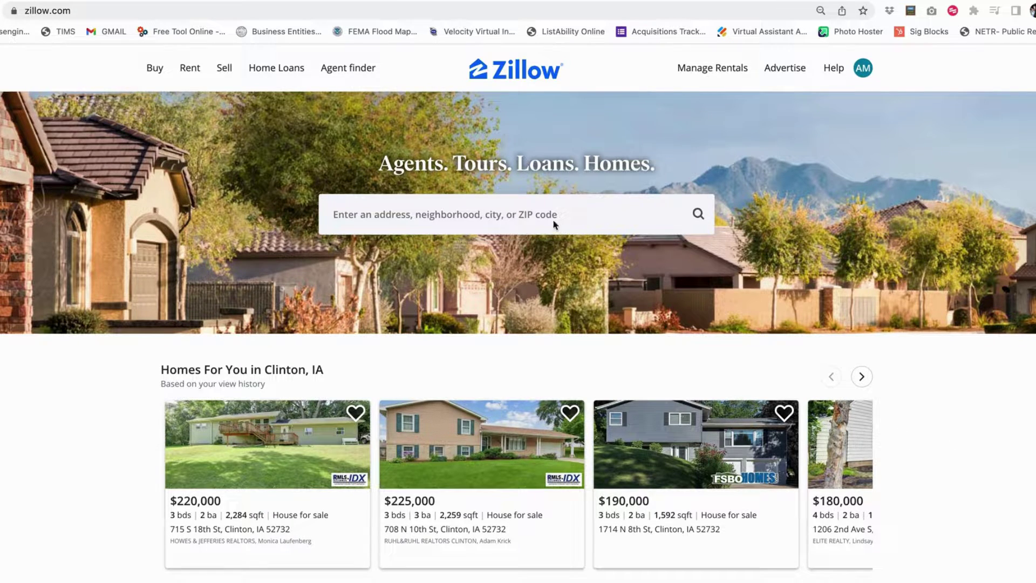
pyautogui.click(510, 213)
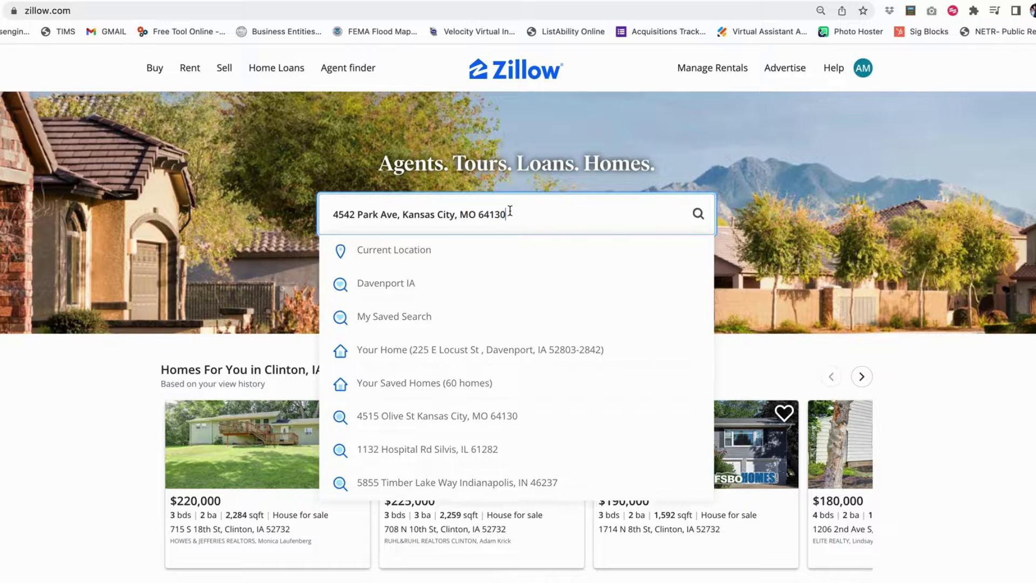
pyautogui.click(458, 251)
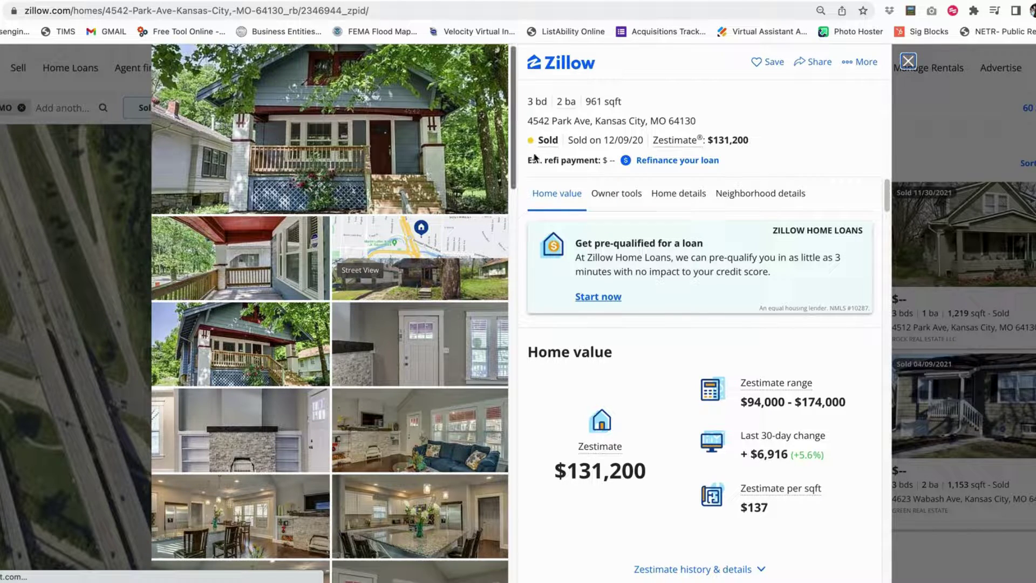
# Review the home details and price history of the 3 bd, 2 ba, 961 sqft home
pyautogui.click(672, 194)
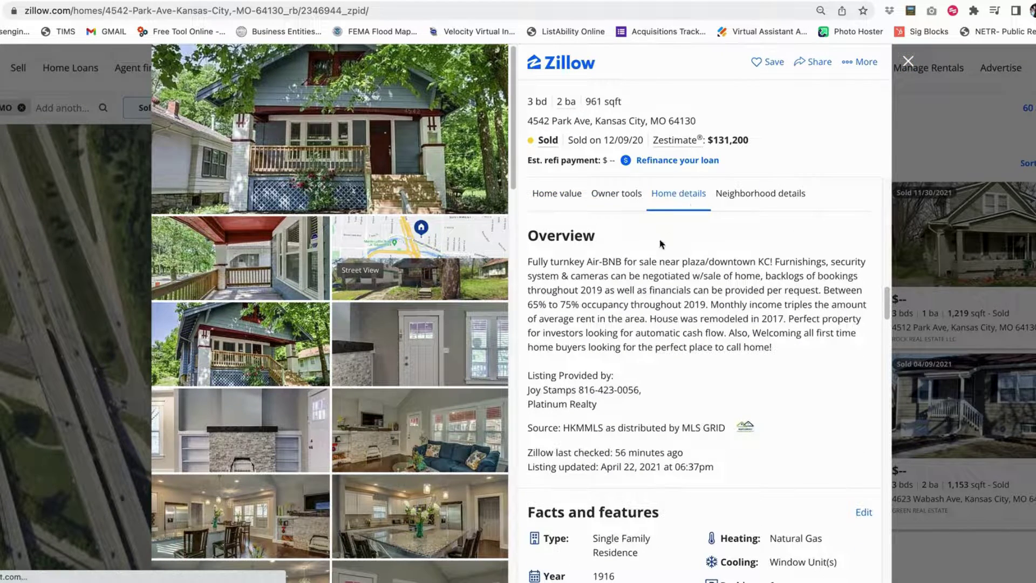
pyautogui.scroll(-10, 659, 244)
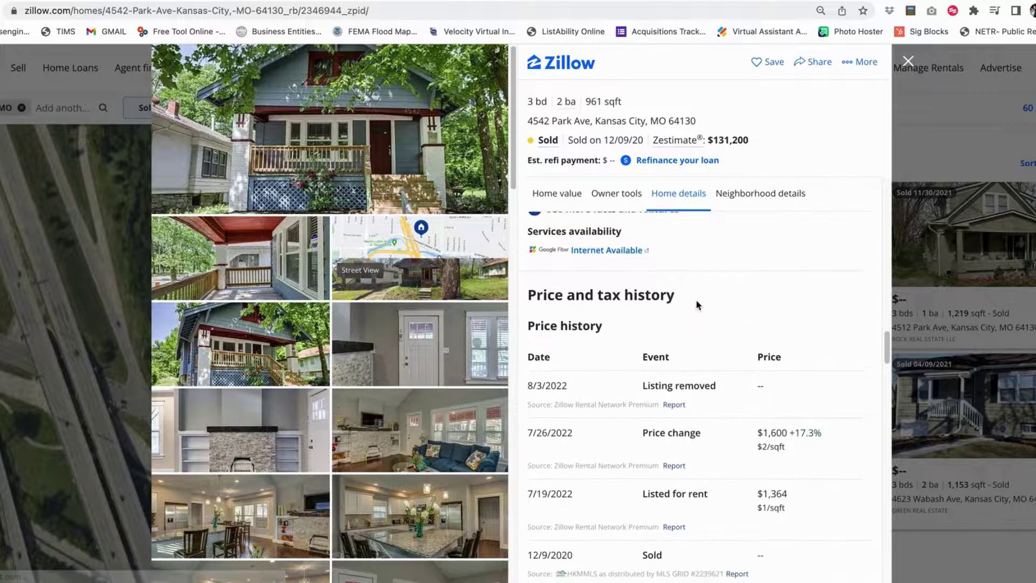
pyautogui.scroll(-2, 701, 297)
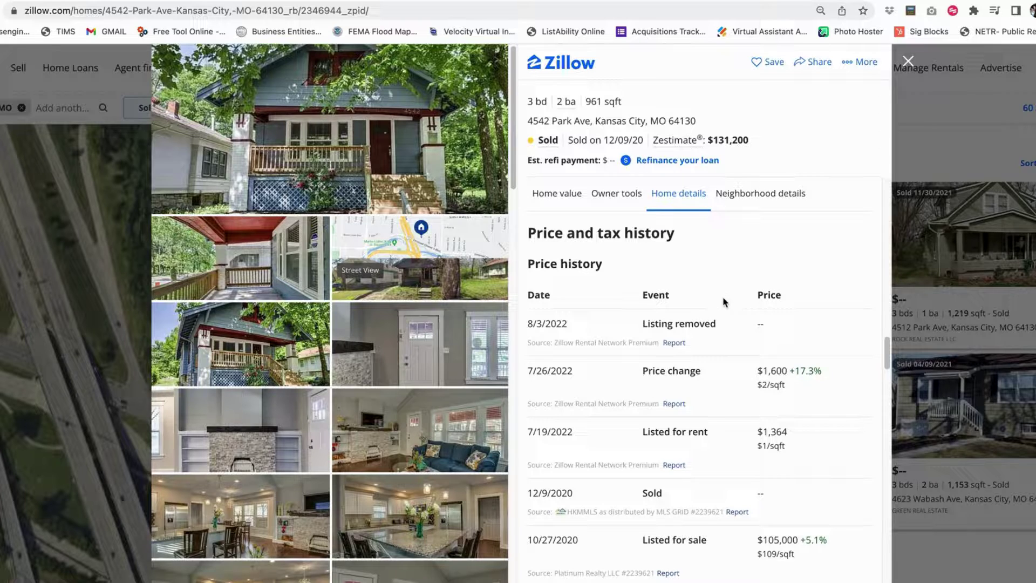
pyautogui.scroll(-1, 722, 296)
pyautogui.scroll(-2, 711, 283)
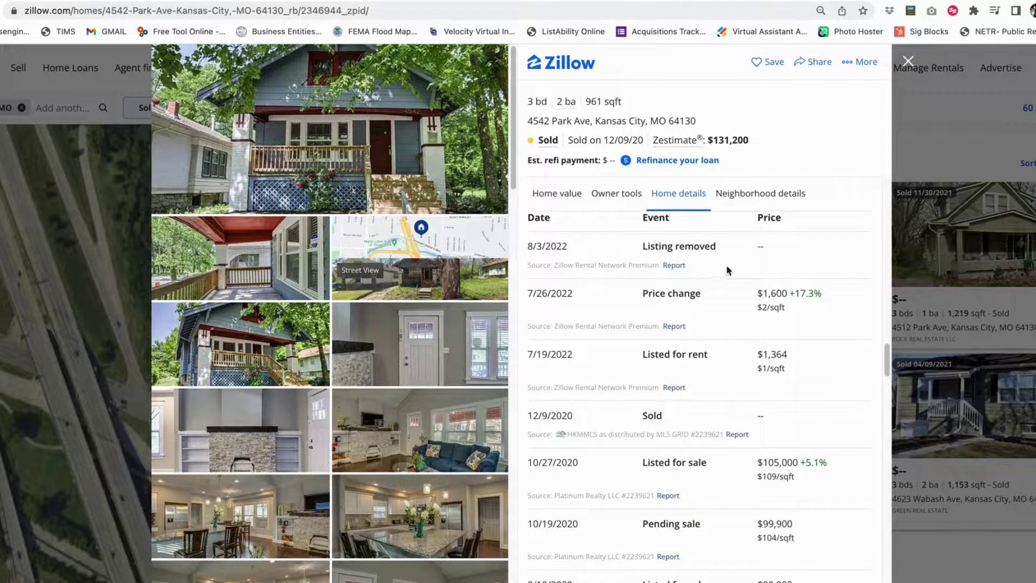
pyautogui.scroll(-1, 729, 270)
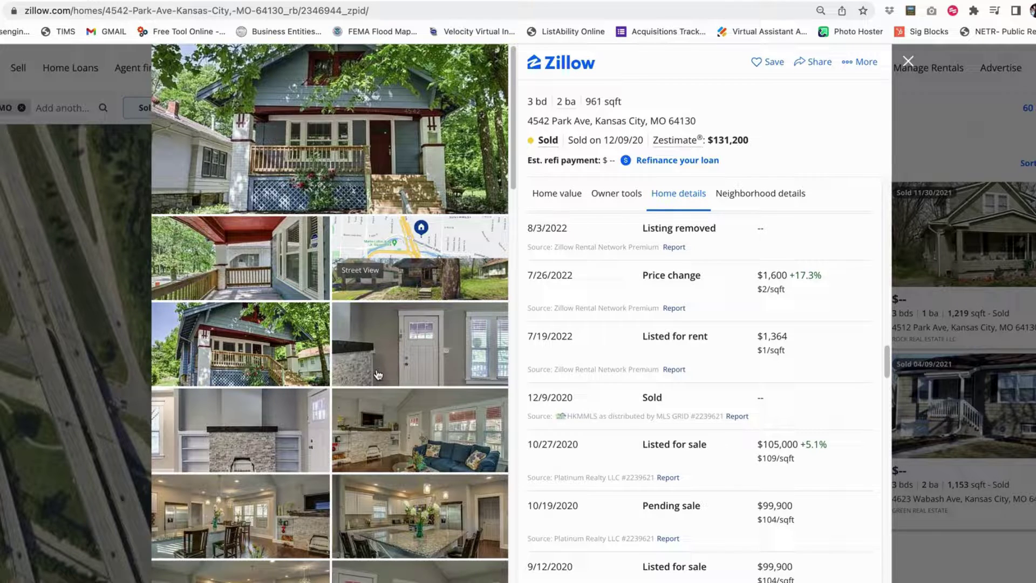
pyautogui.scroll(1, 753, 385)
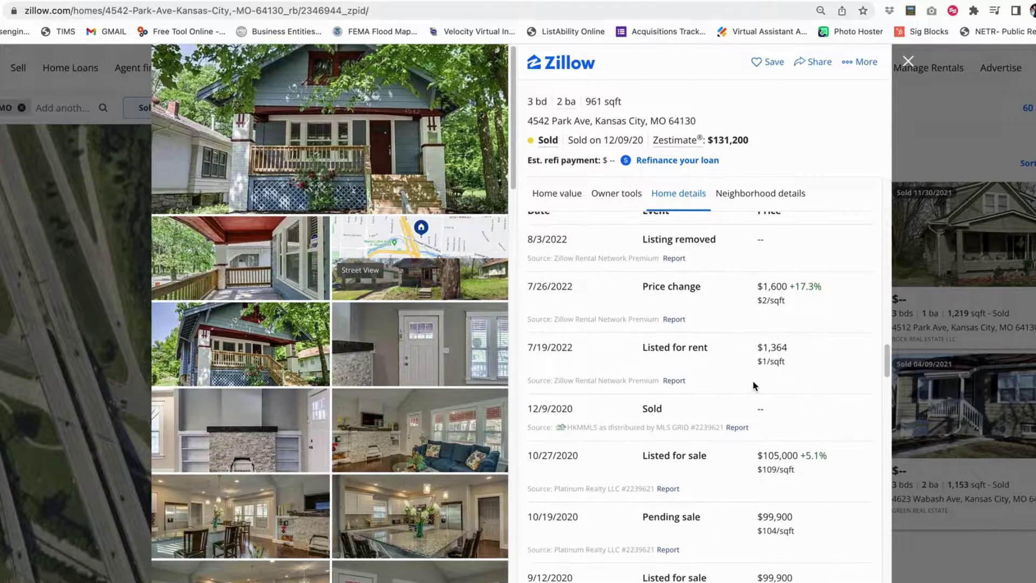
pyautogui.scroll(2, 754, 384)
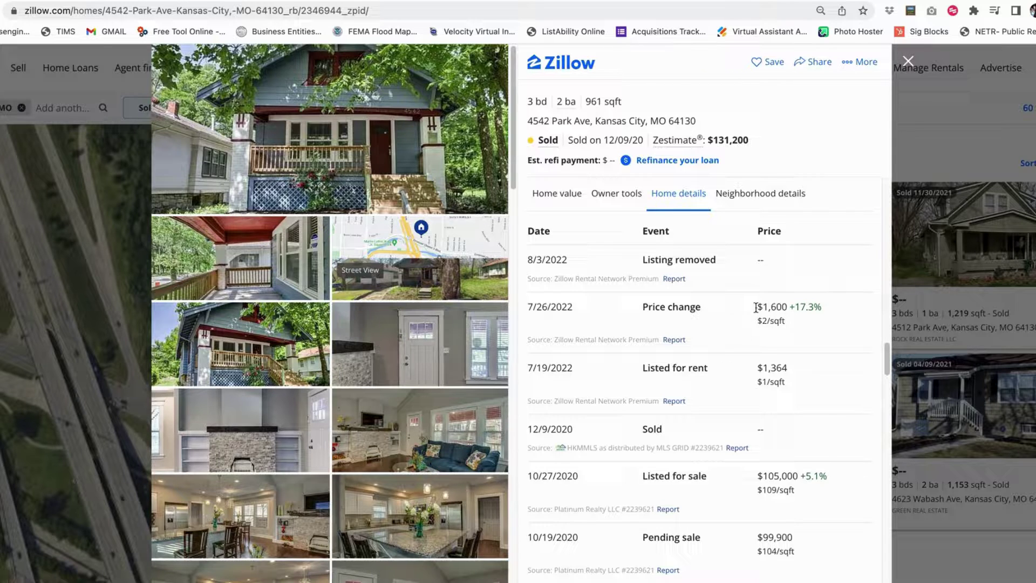
pyautogui.scroll(1, 793, 349)
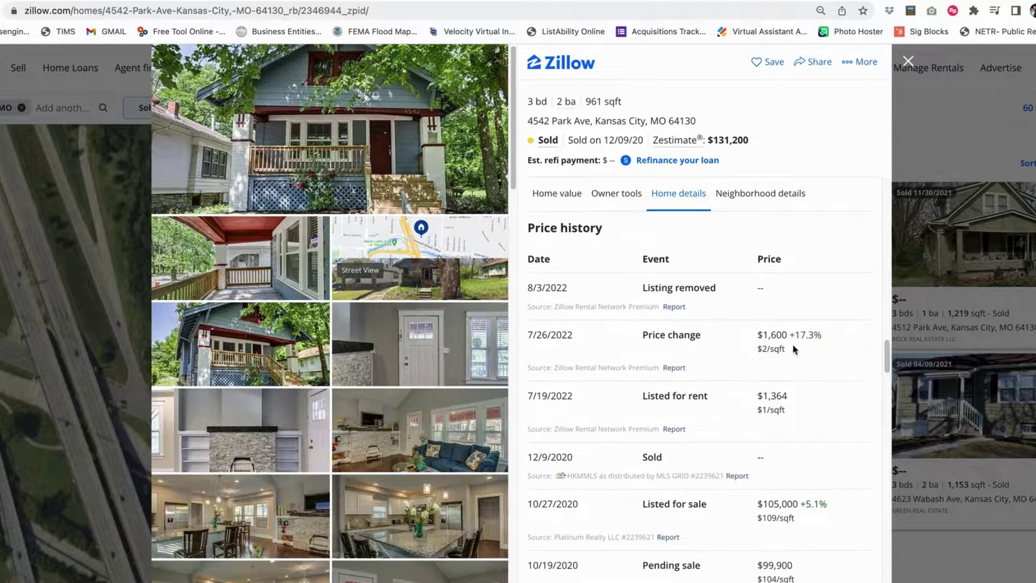
pyautogui.scroll(1, 793, 350)
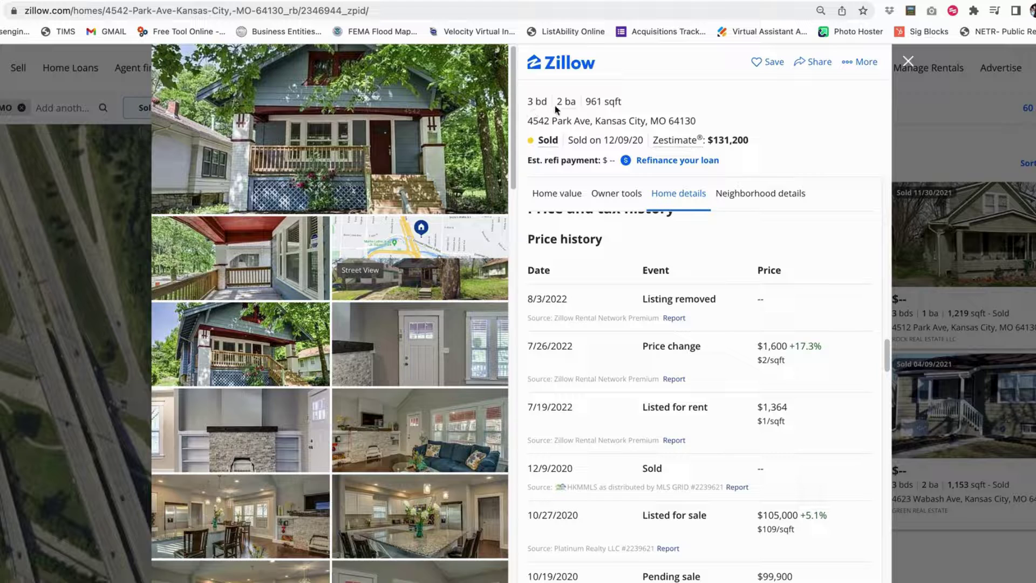
# Close the listing and filter the sold homes to exactly 3 bedrooms
pyautogui.click(908, 64)
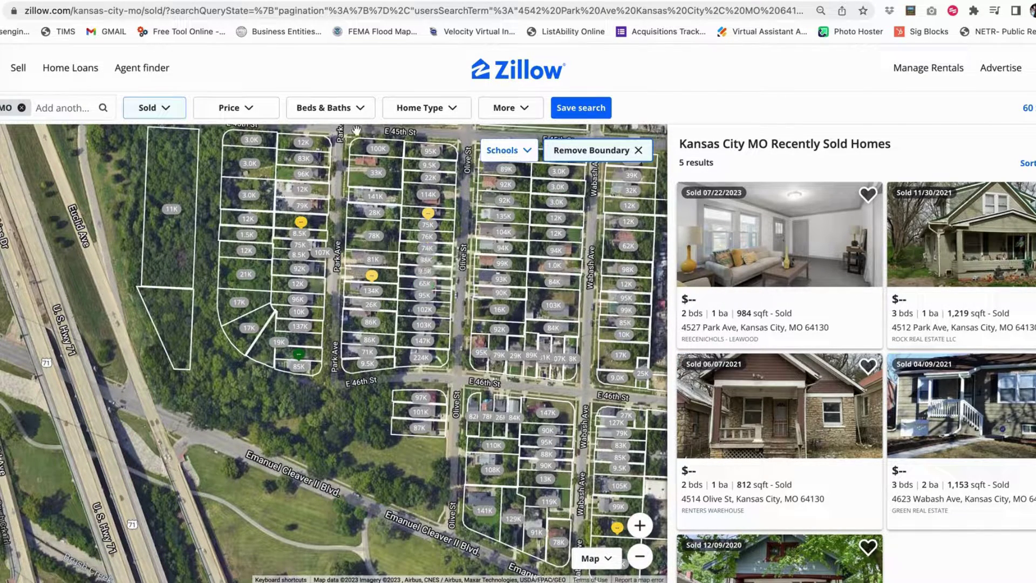
pyautogui.click(332, 109)
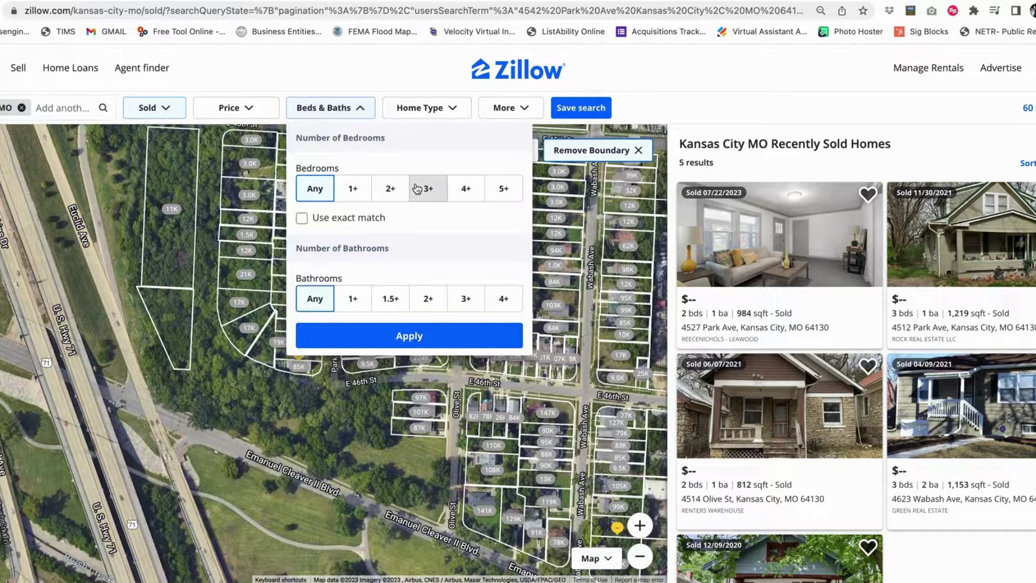
pyautogui.click(426, 188)
pyautogui.click(301, 218)
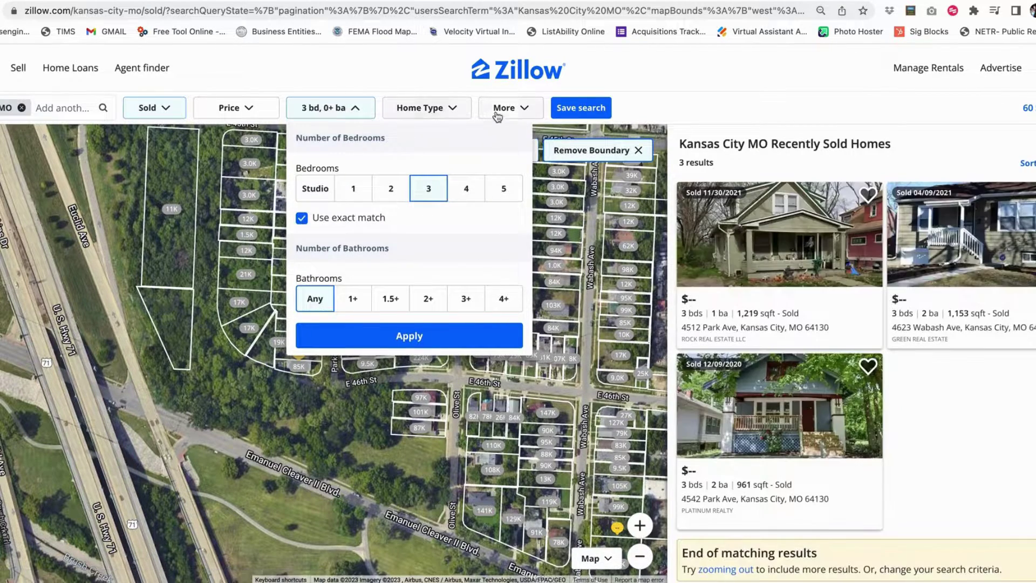
# Cap square footage at 1,250, limit to sold in the last 12 months, and apply
pyautogui.click(507, 109)
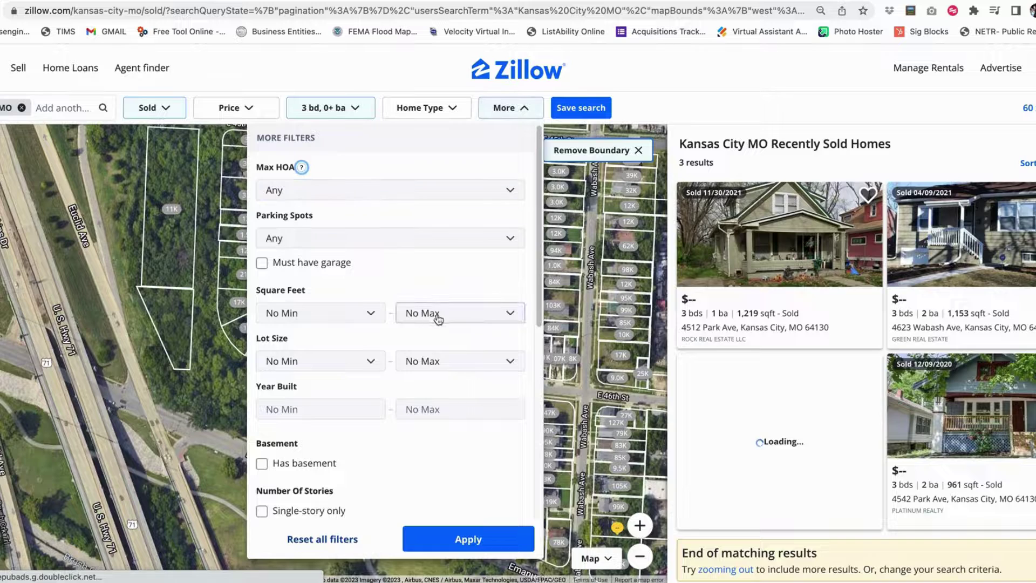
pyautogui.click(437, 315)
pyautogui.click(431, 146)
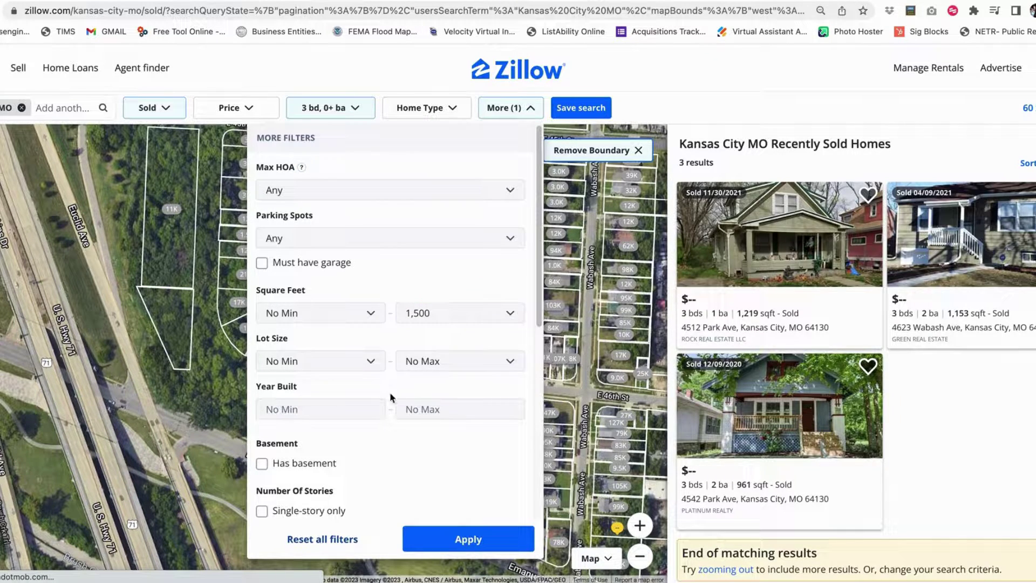
pyautogui.click(426, 316)
pyautogui.click(426, 298)
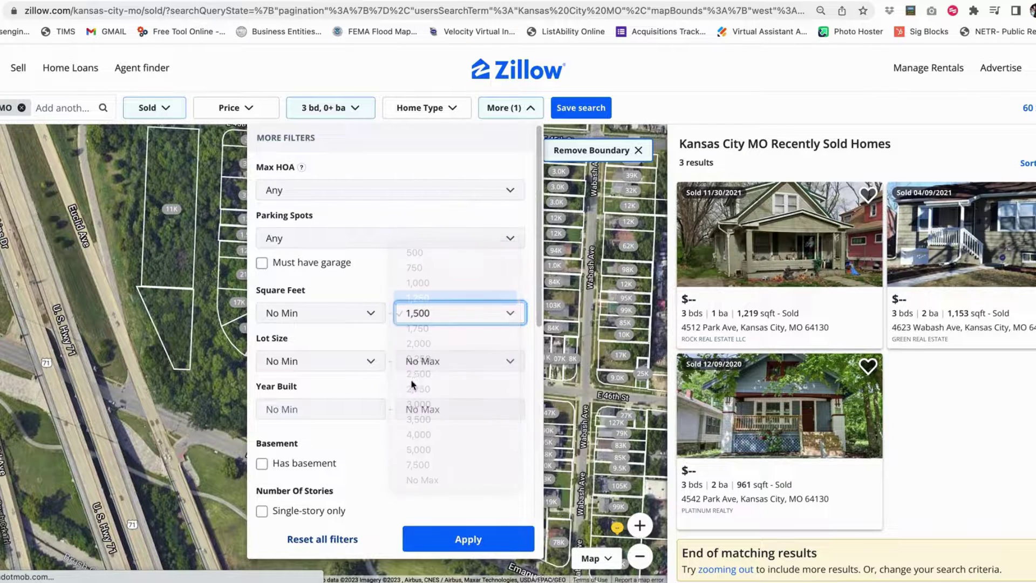
pyautogui.scroll(-3, 394, 333)
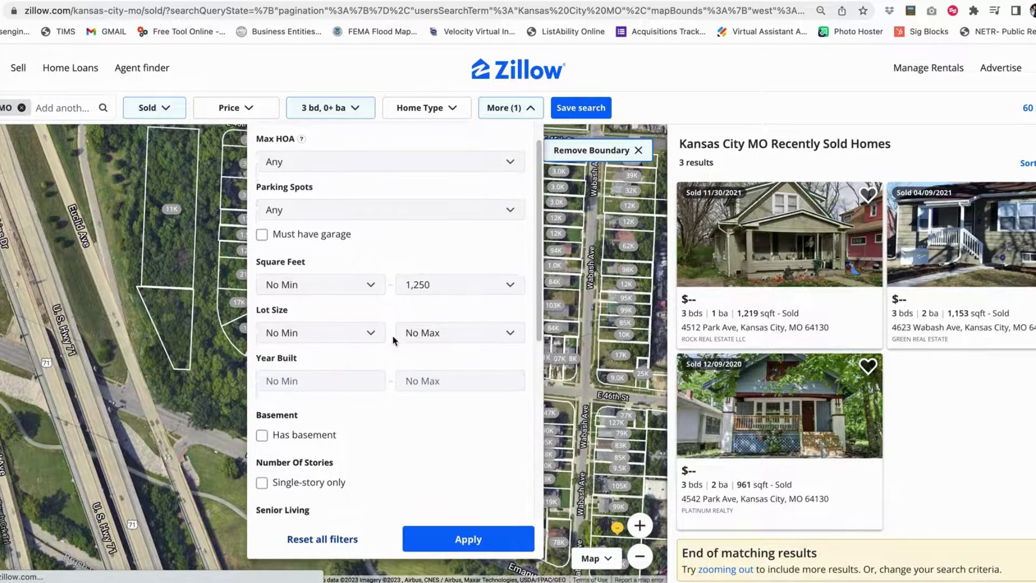
pyautogui.scroll(-5, 393, 339)
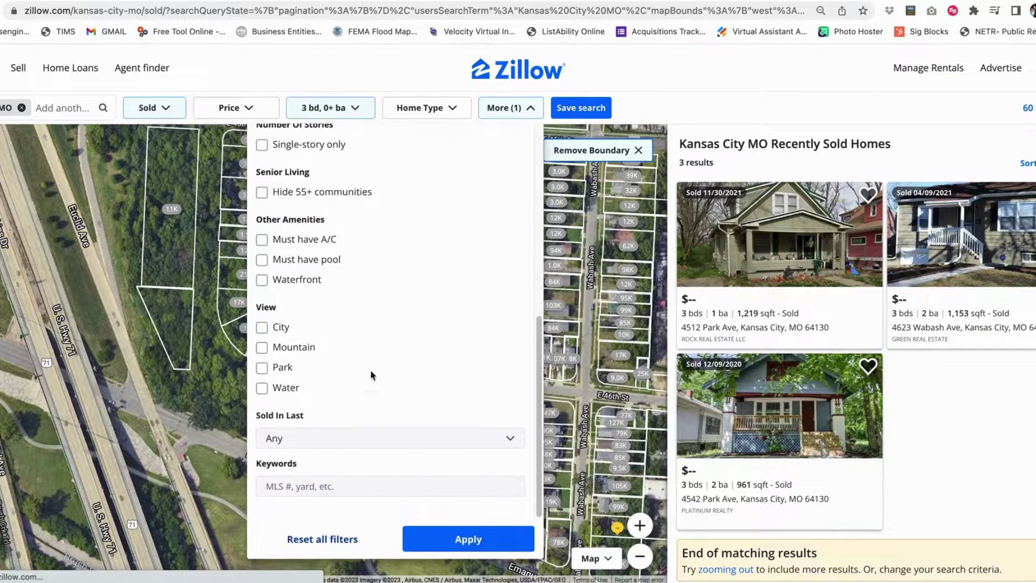
pyautogui.click(290, 440)
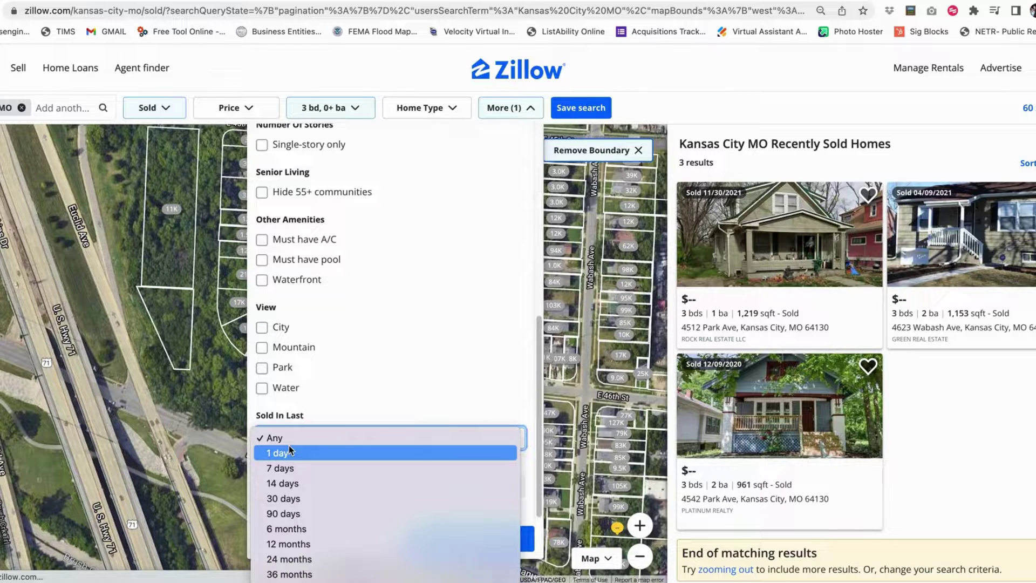
pyautogui.click(290, 544)
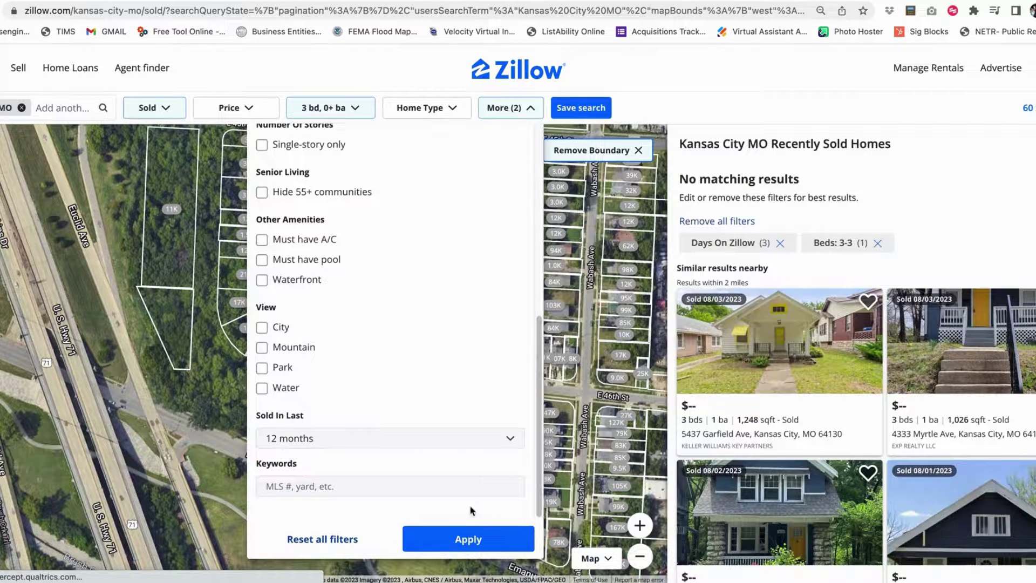
pyautogui.click(484, 544)
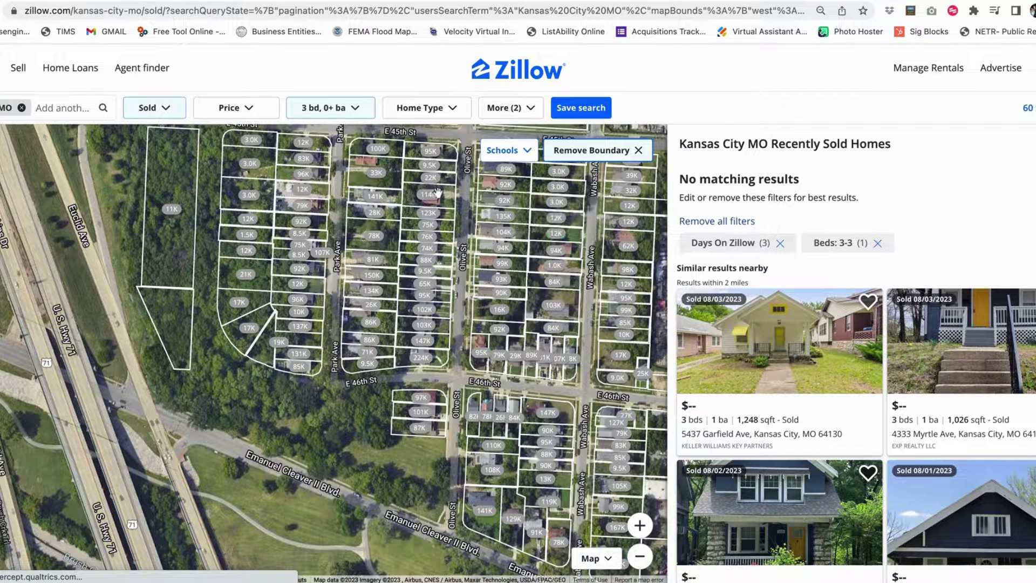
# Change the bedroom filter to 2 or more bedrooms, turning off exact match
pyautogui.click(336, 108)
pyautogui.click(393, 192)
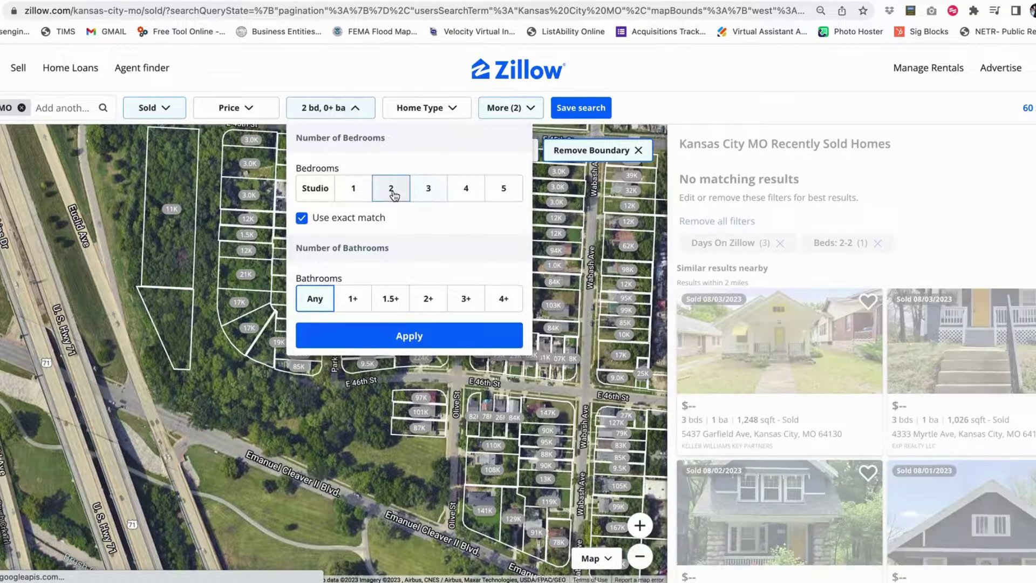
pyautogui.click(302, 218)
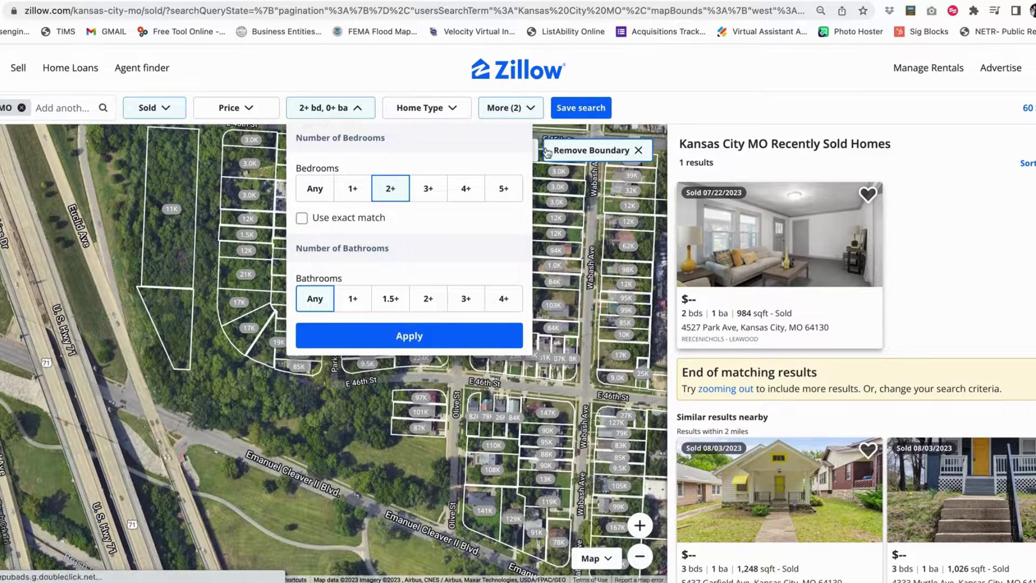
pyautogui.click(362, 108)
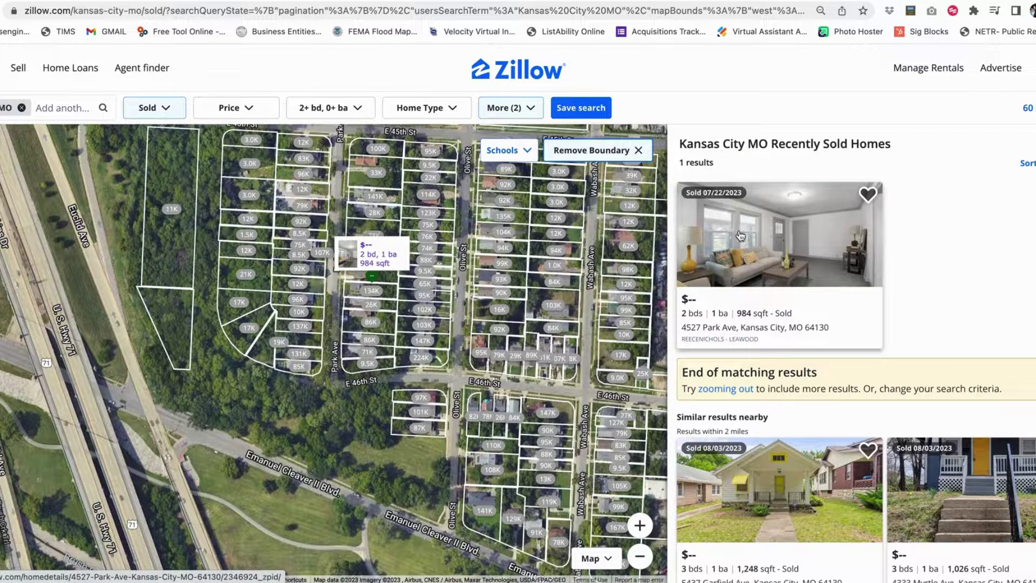
pyautogui.rightClick(734, 226)
pyautogui.click(769, 240)
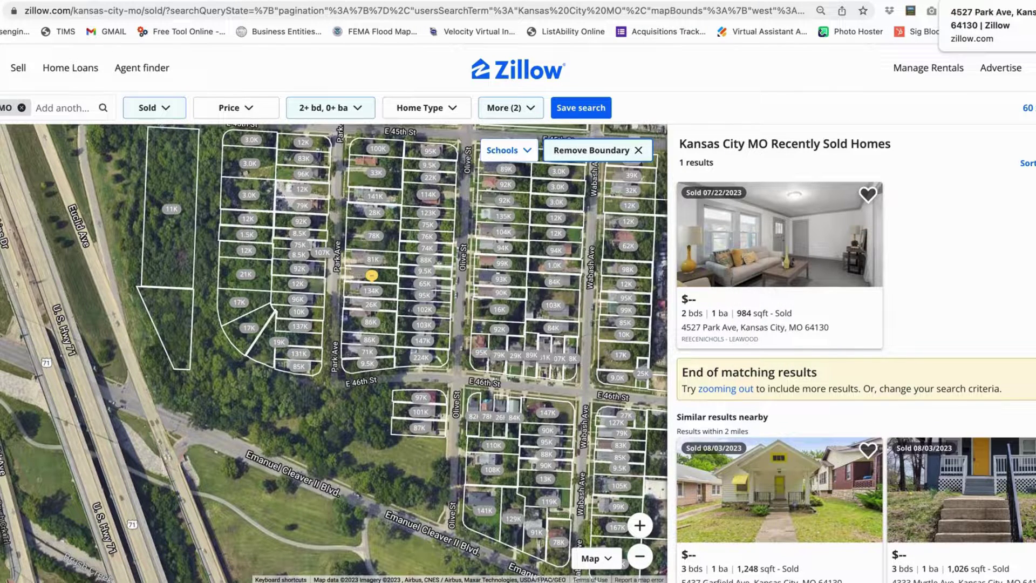
pyautogui.click(965, 1)
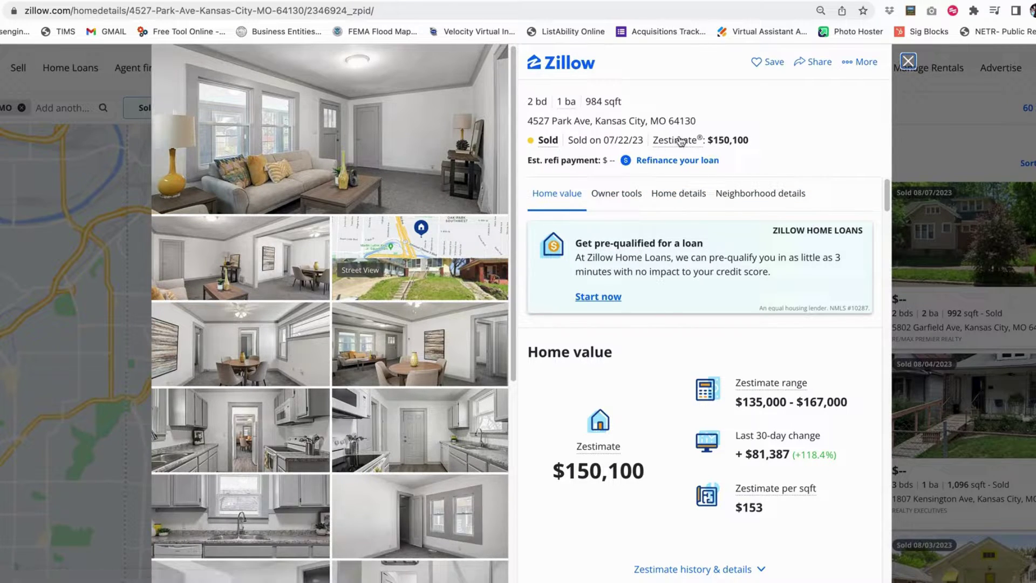
pyautogui.click(678, 193)
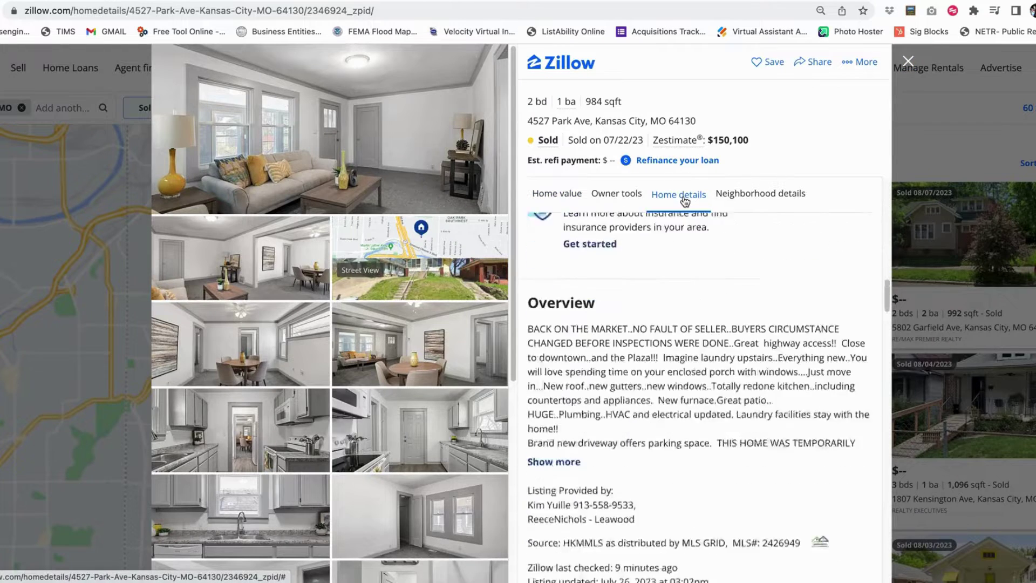
pyautogui.scroll(-6, 702, 278)
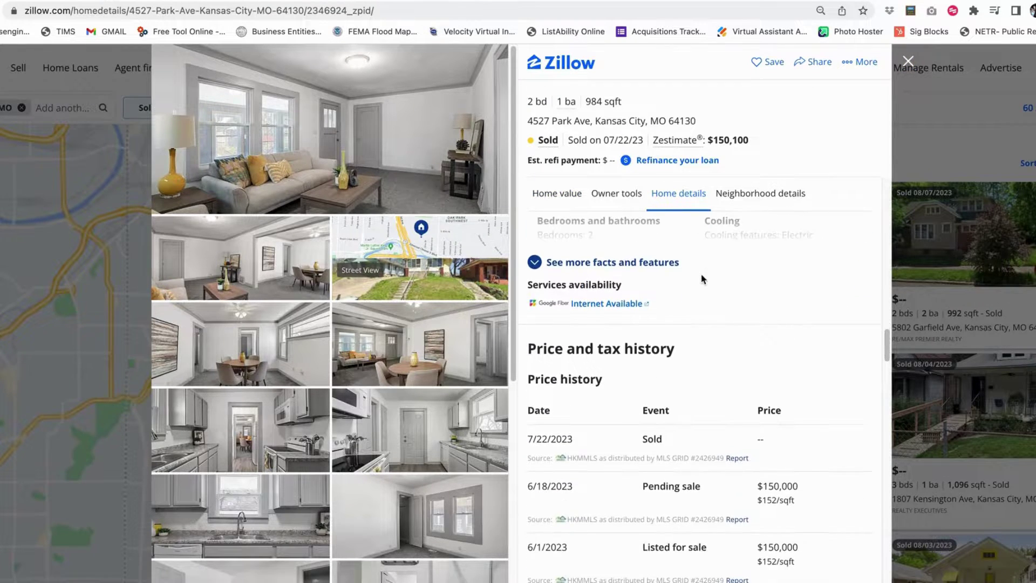
pyautogui.scroll(-2, 739, 275)
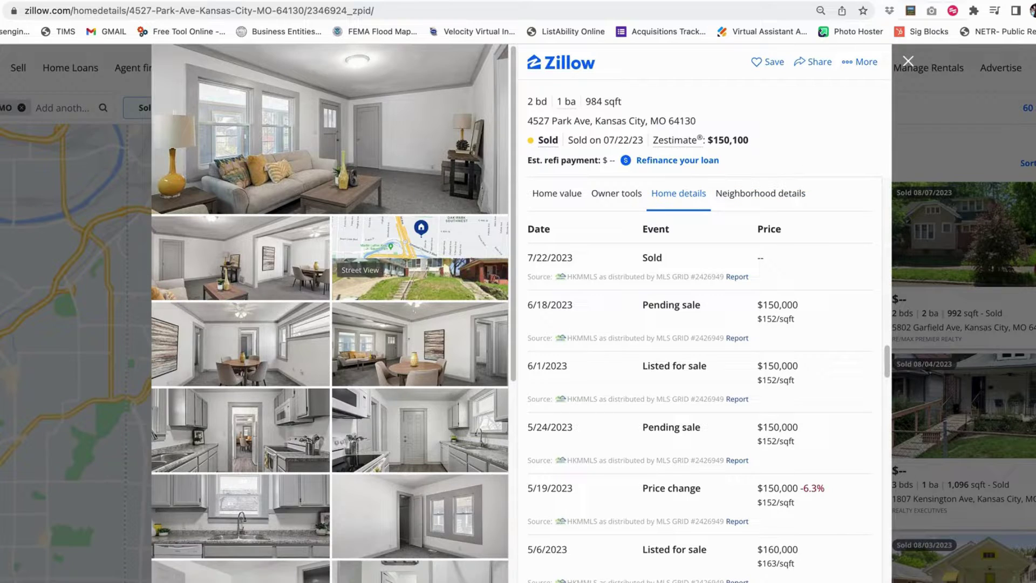
pyautogui.click(908, 60)
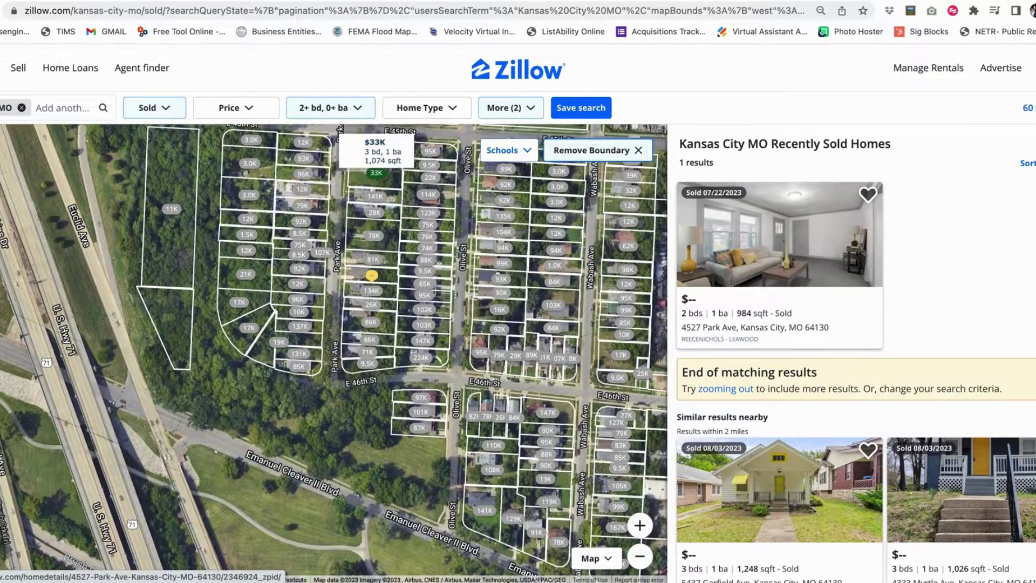
pyautogui.click(639, 557)
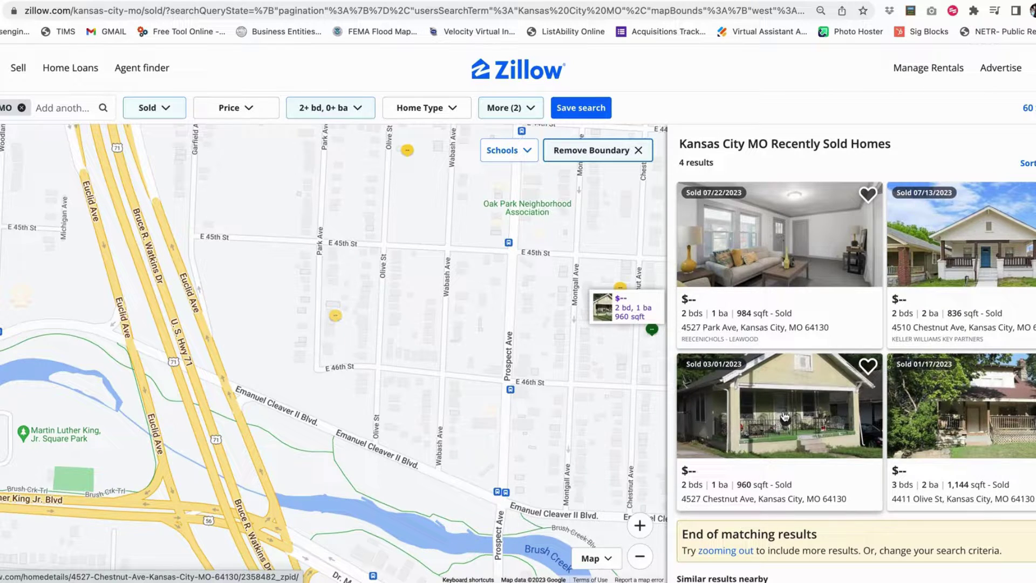
pyautogui.click(772, 413)
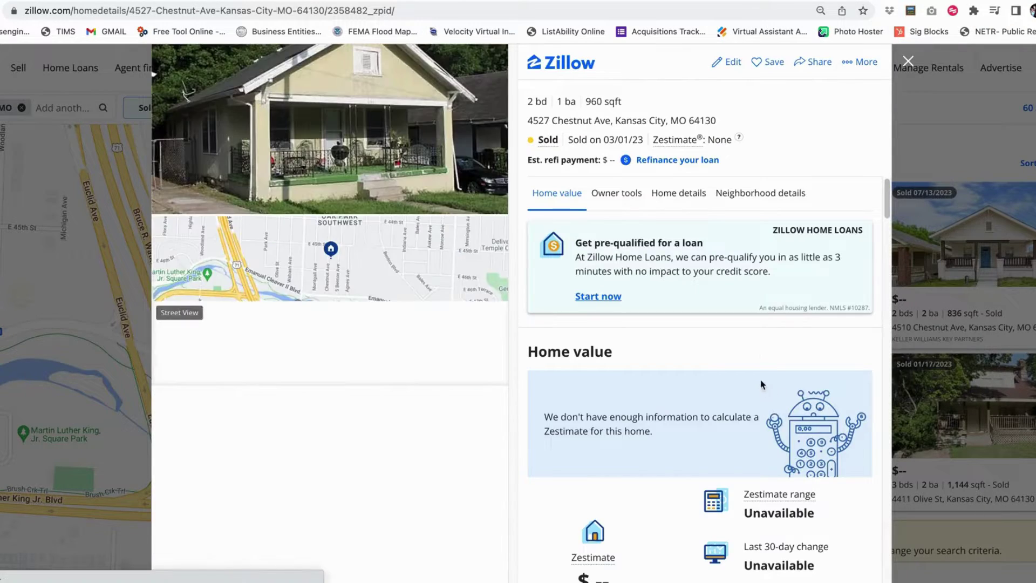
pyautogui.click(674, 190)
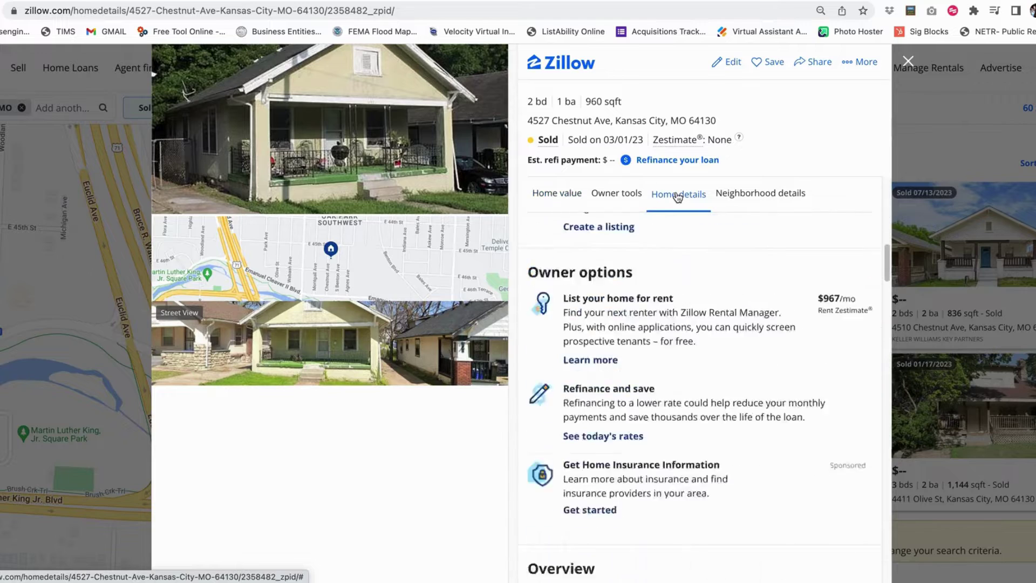
pyautogui.scroll(-5, 669, 390)
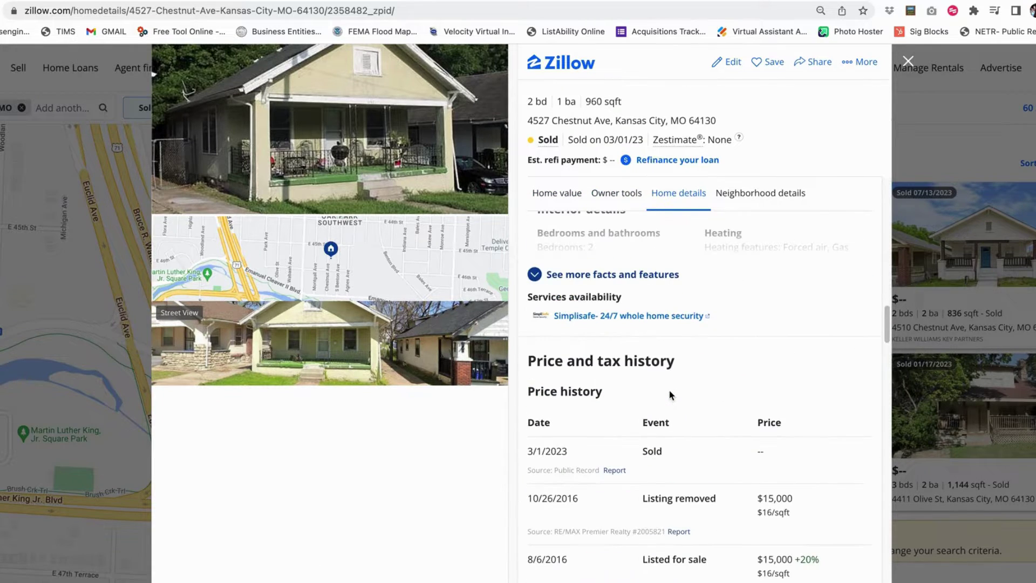
pyautogui.scroll(-2, 667, 393)
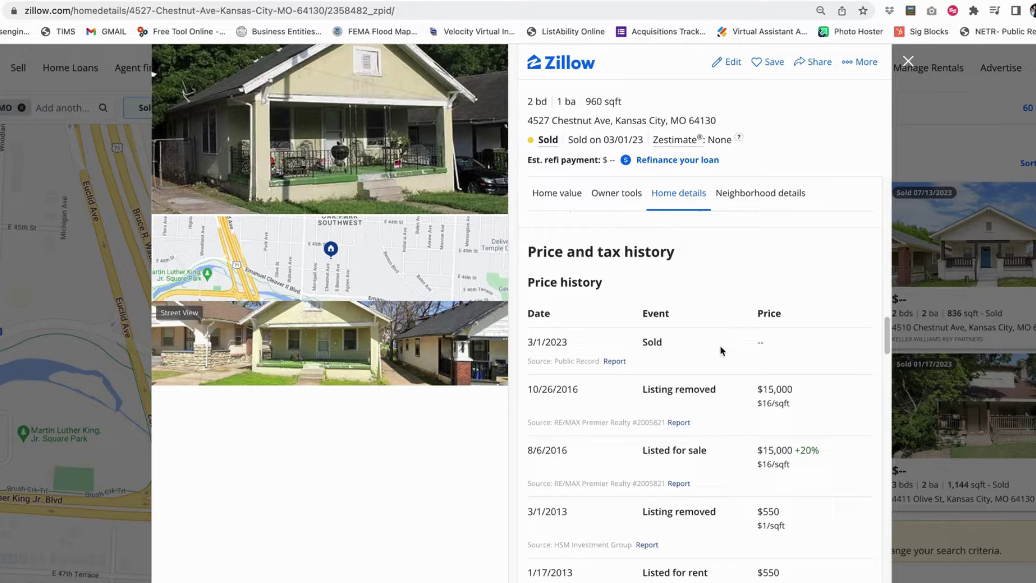
pyautogui.click(908, 62)
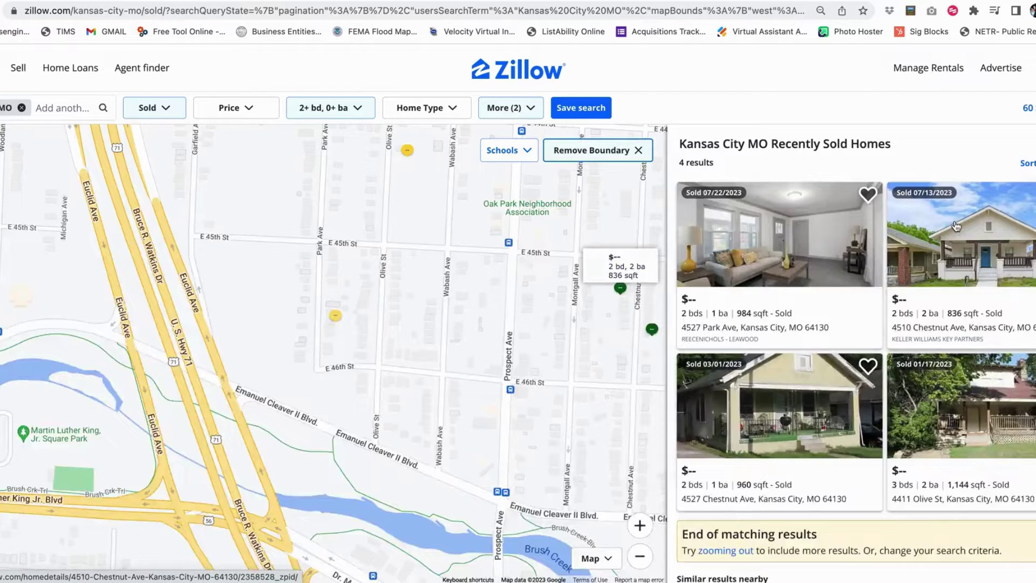
pyautogui.click(971, 232)
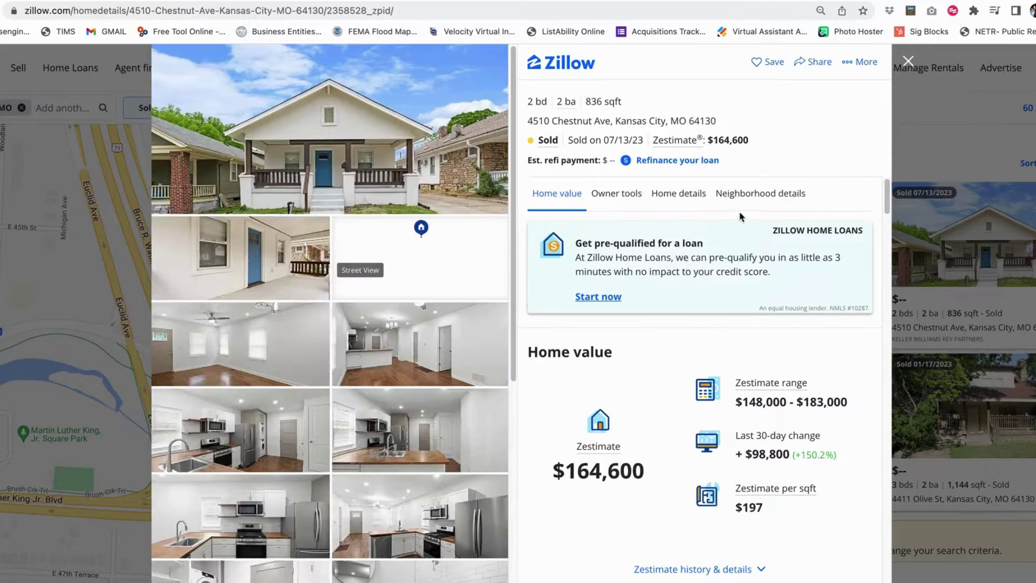
pyautogui.click(678, 195)
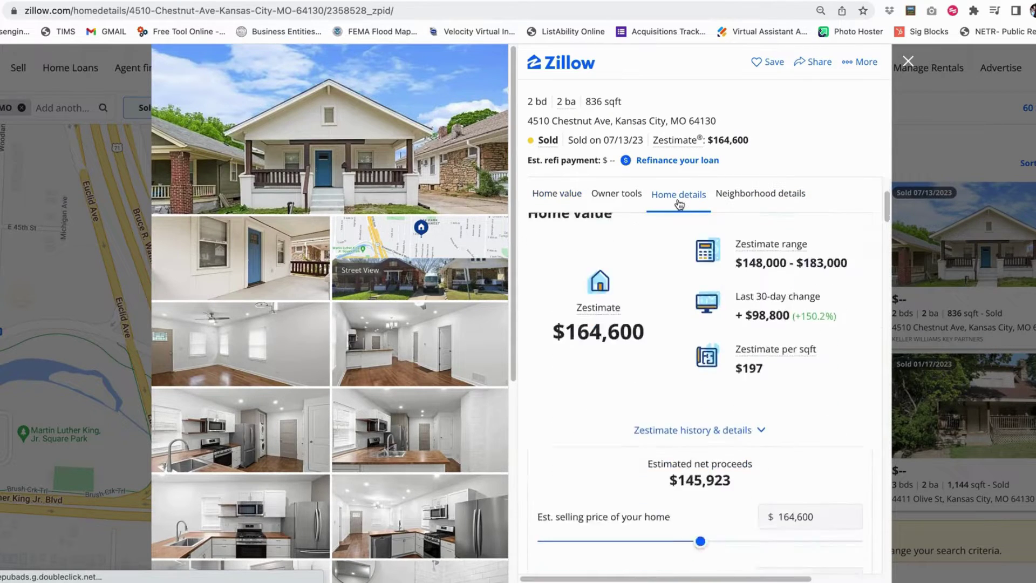
pyautogui.scroll(-1, 670, 322)
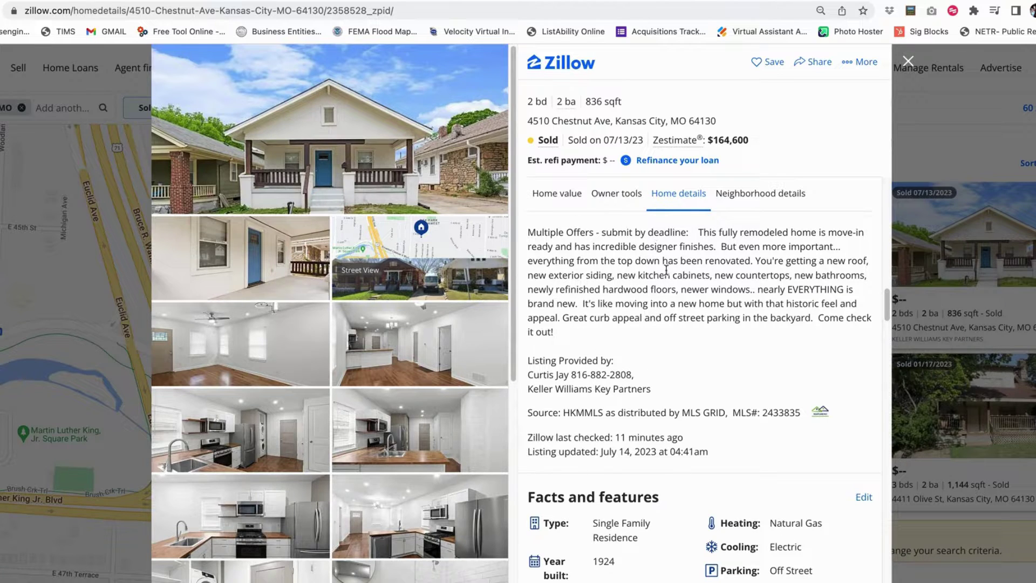
pyautogui.moveTo(533, 361); pyautogui.dragTo(592, 361)
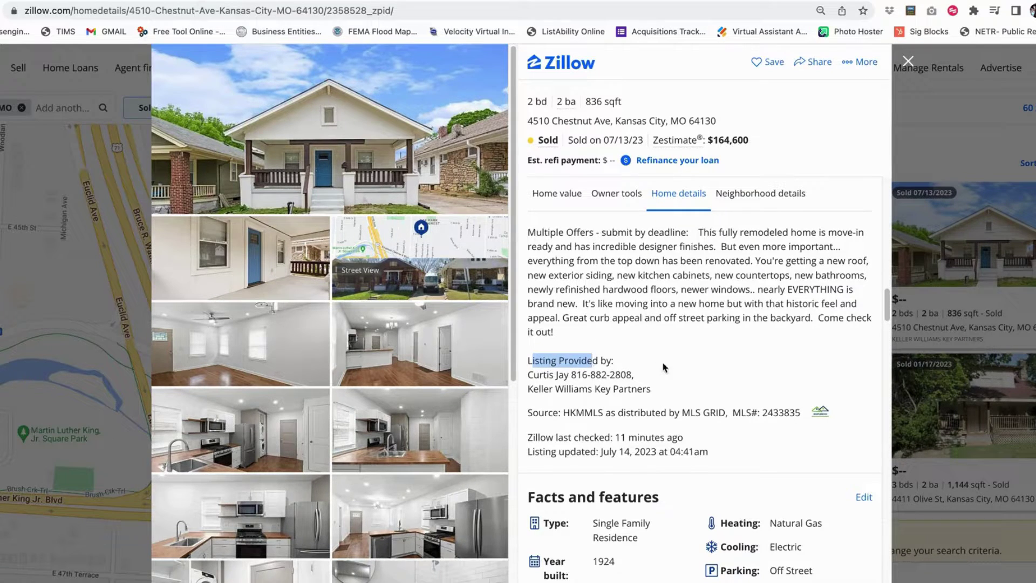
pyautogui.click(643, 367)
pyautogui.scroll(-3, 669, 311)
pyautogui.scroll(-6, 705, 313)
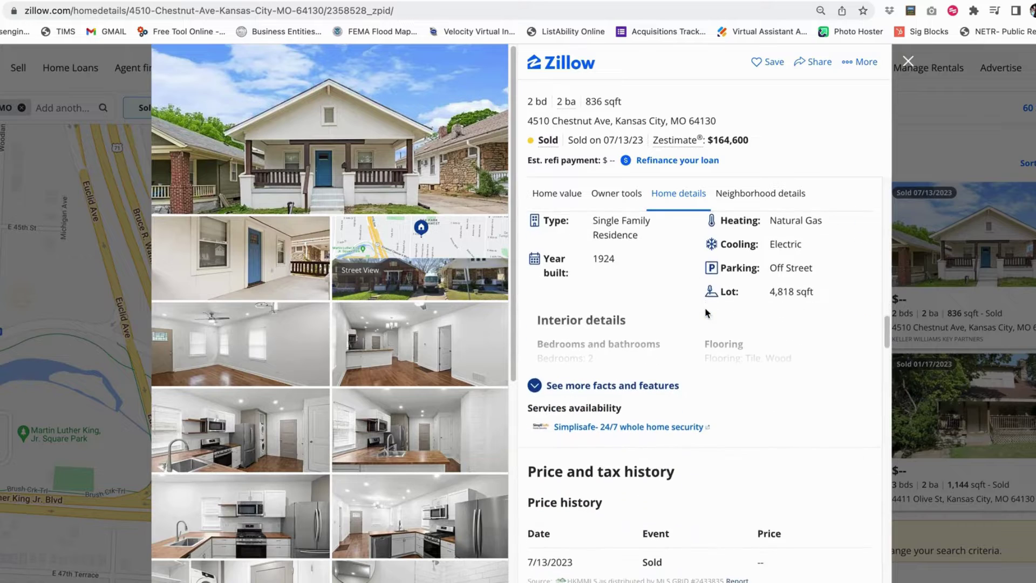
pyautogui.scroll(-1, 739, 315)
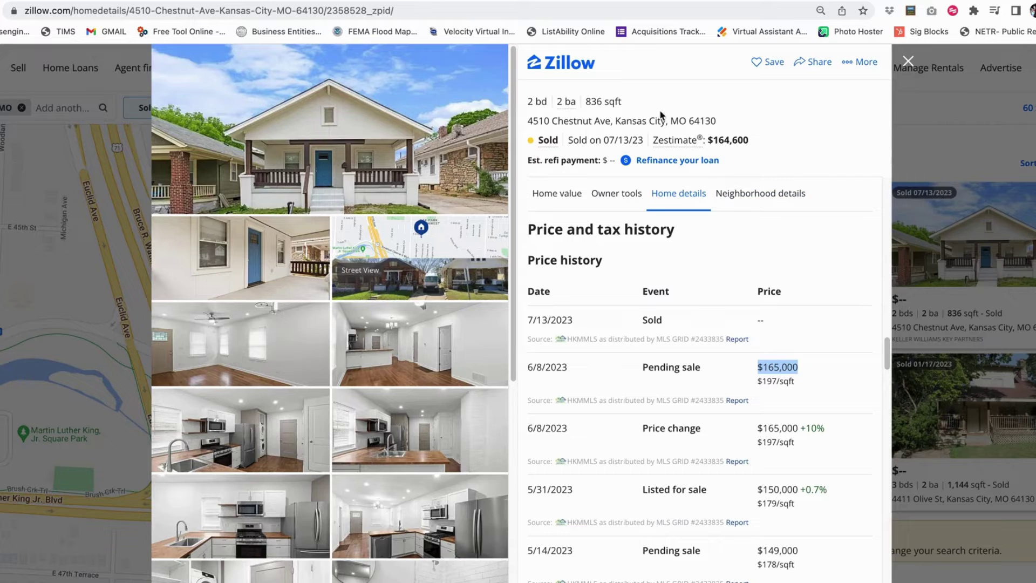
pyautogui.moveTo(629, 122); pyautogui.dragTo(558, 122)
pyautogui.click(735, 121)
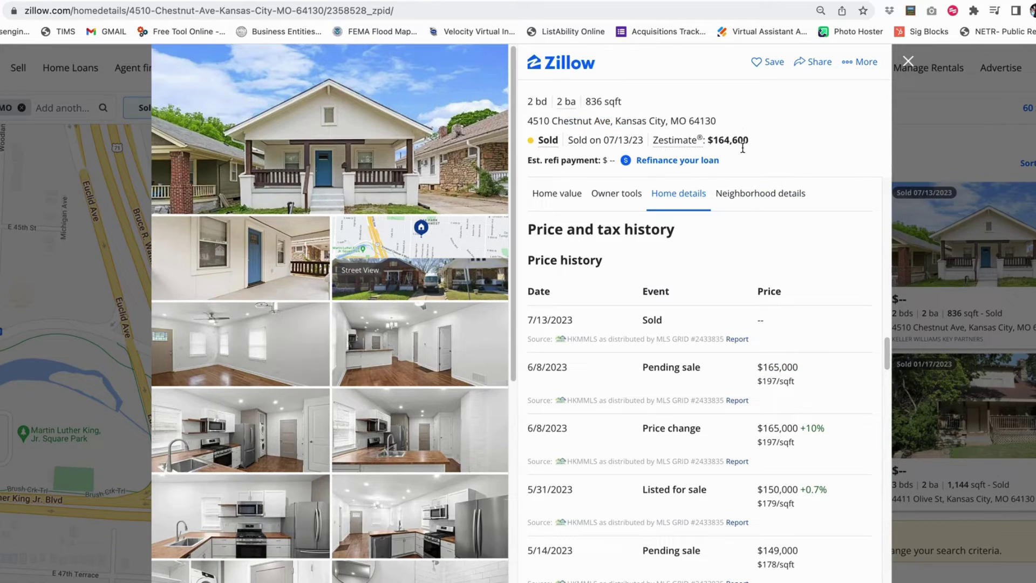